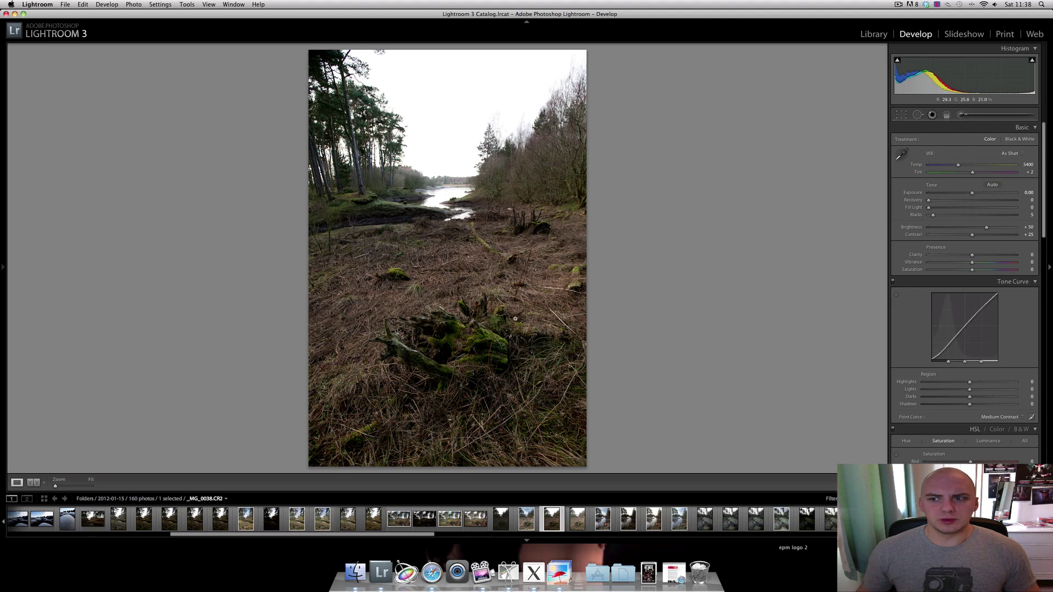
Create two virtual copies of _MG_0038.CR2
right_click(552, 527)
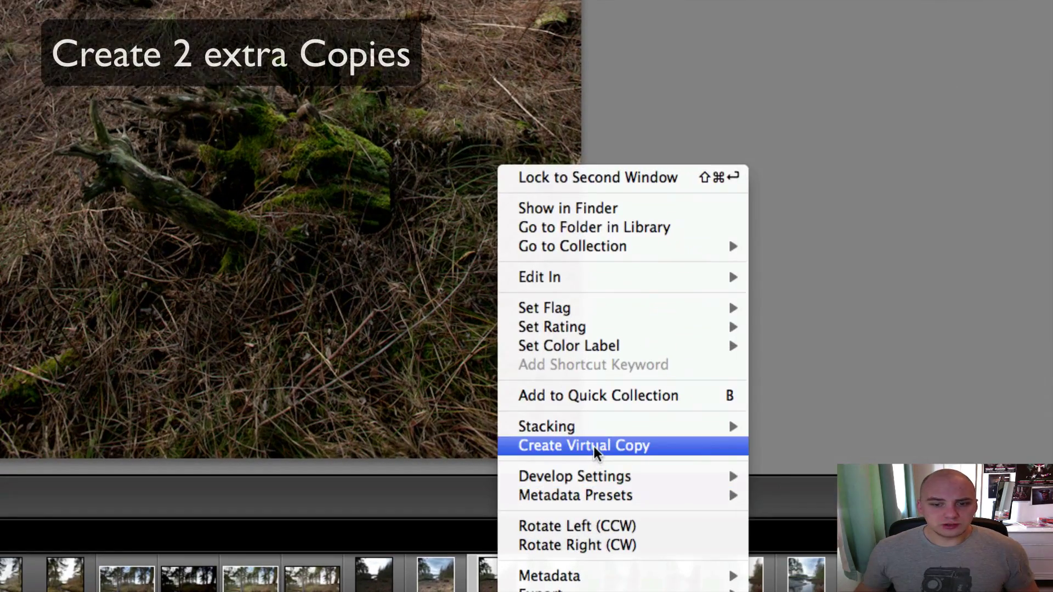
click(591, 462)
key(ctrl+apostrophe)
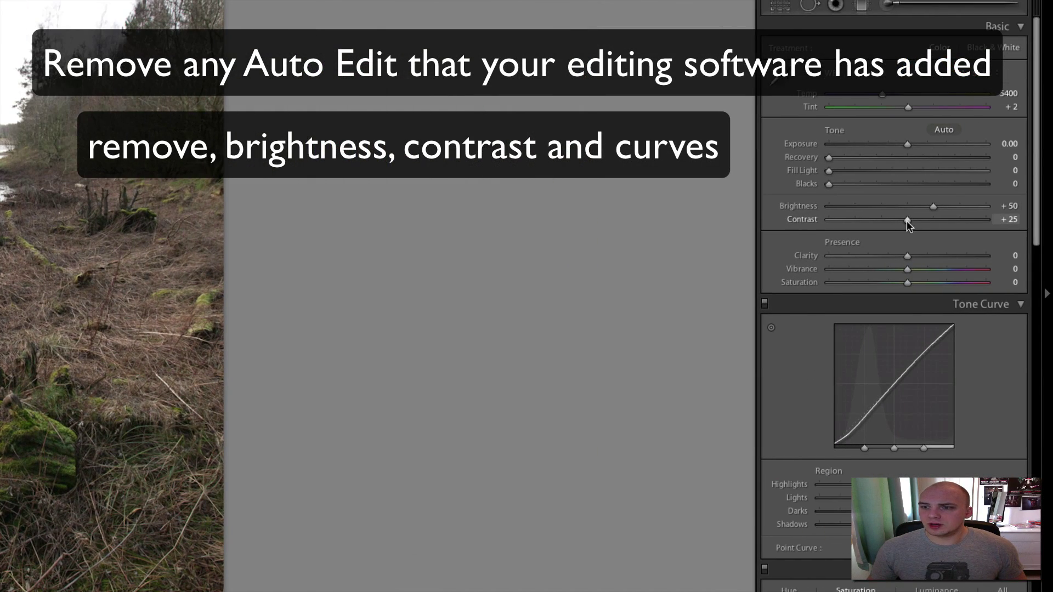
Lower the original's contrast from +25 and reset its brightness to 0
mouse_move(907, 221)
mouse_down()
mouse_move(879, 221)
mouse_move(914, 212)
mouse_up()
double_click(909, 208)
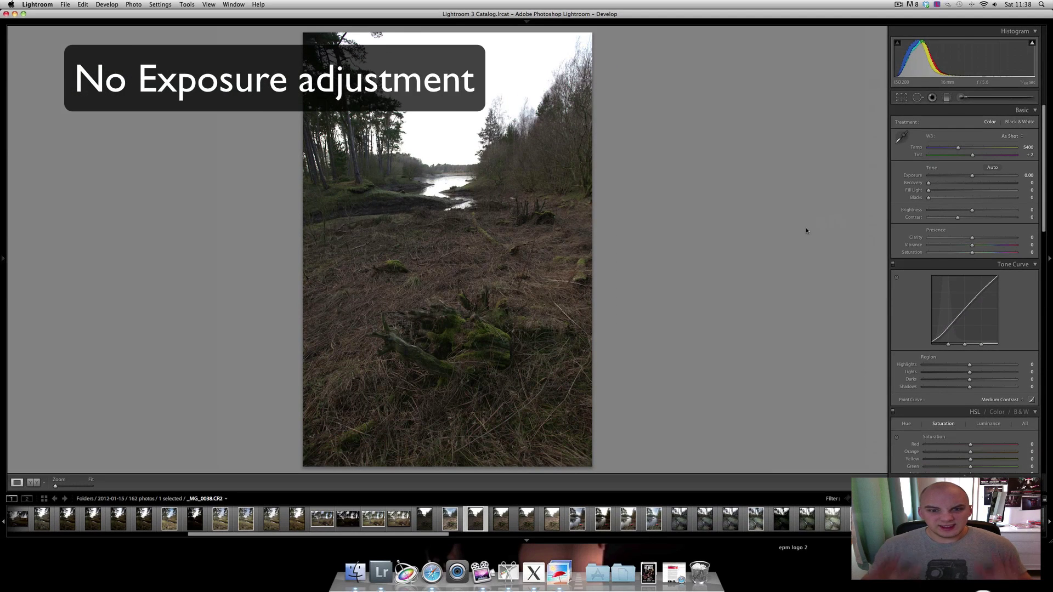
key(Right)
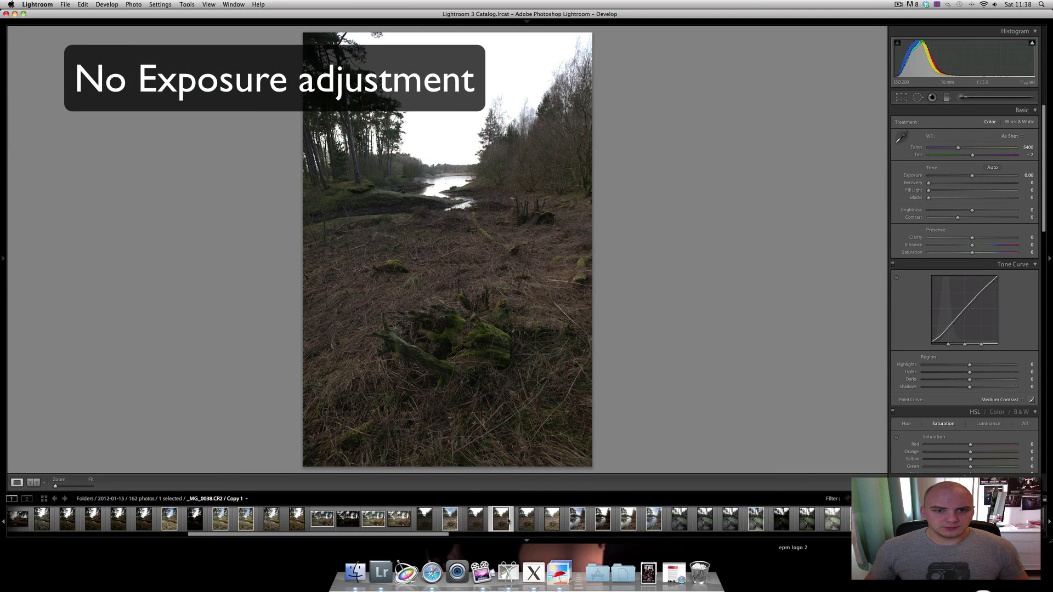
Zero Copy 1's blacks and reduce its contrast, then brighten Copy 2's exposure to about +1.30
double_click(933, 198)
drag(971, 219, 960, 176)
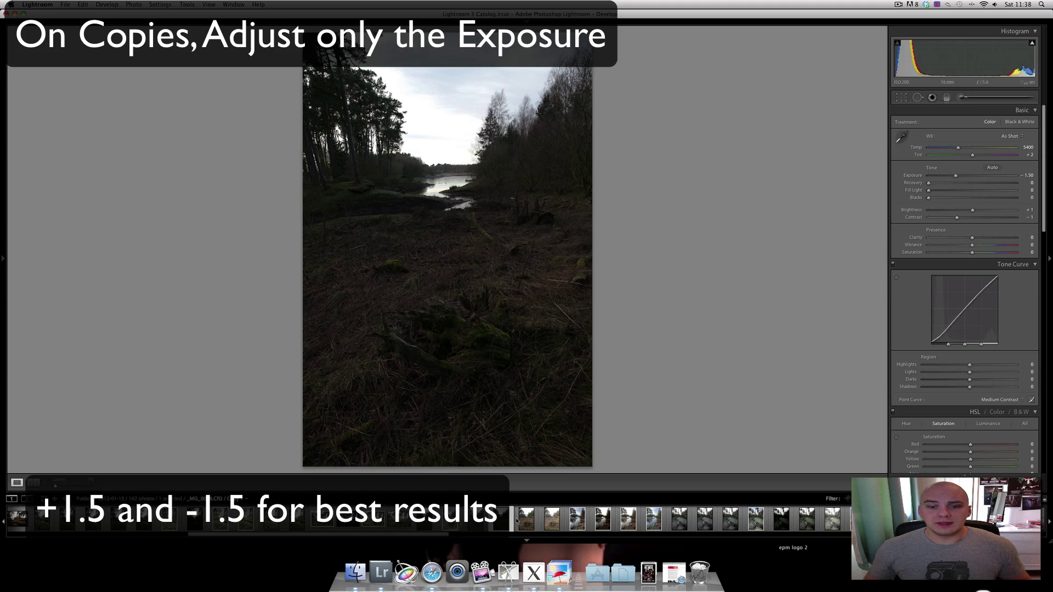
key(Right)
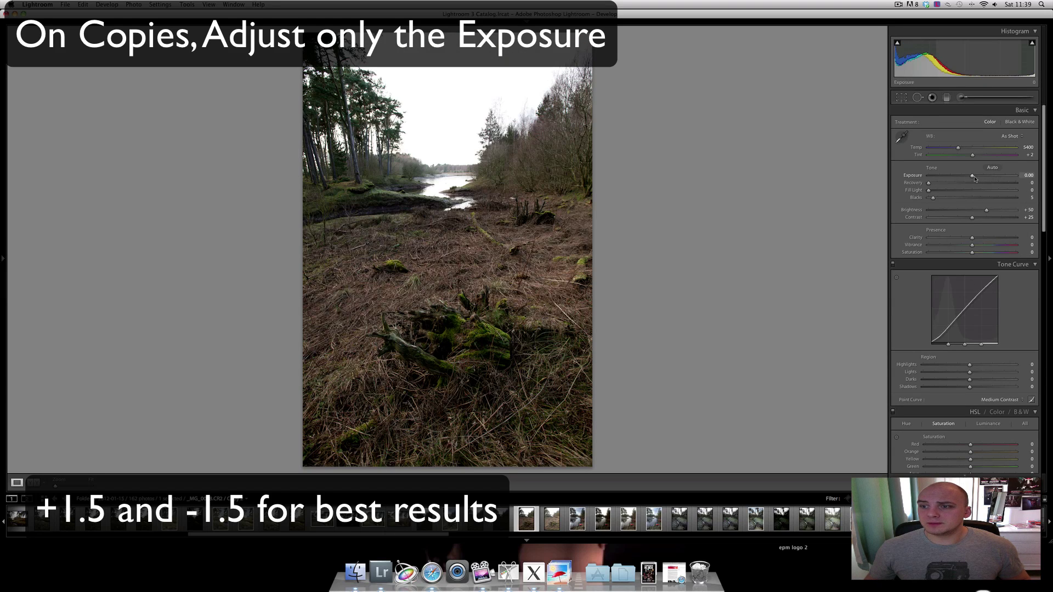
drag(980, 176, 990, 177)
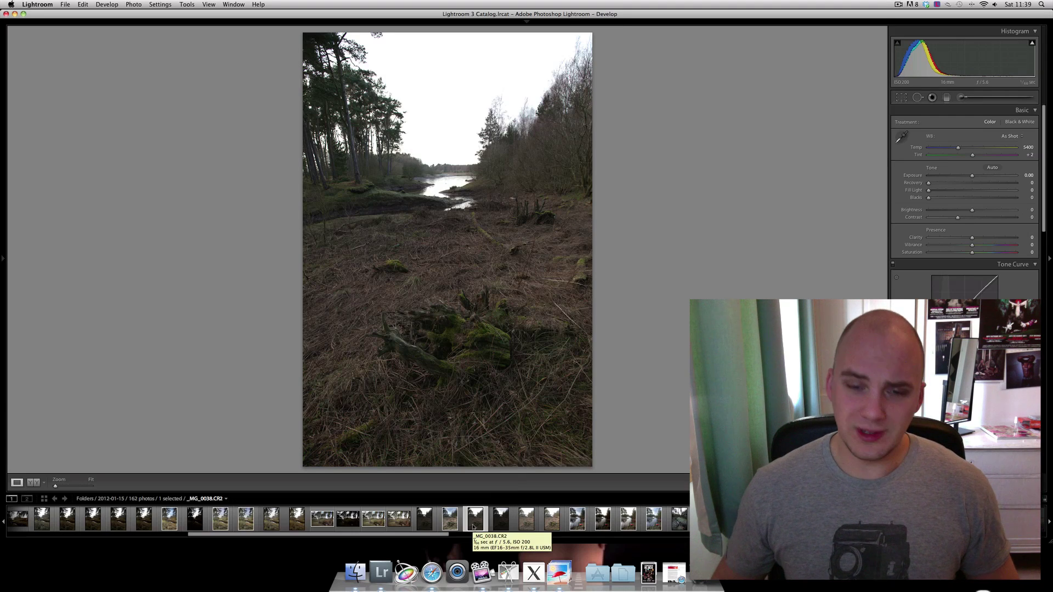
Select _MG_0038.CR2 and both virtual copies together for a 3-file export
shift+click(527, 518)
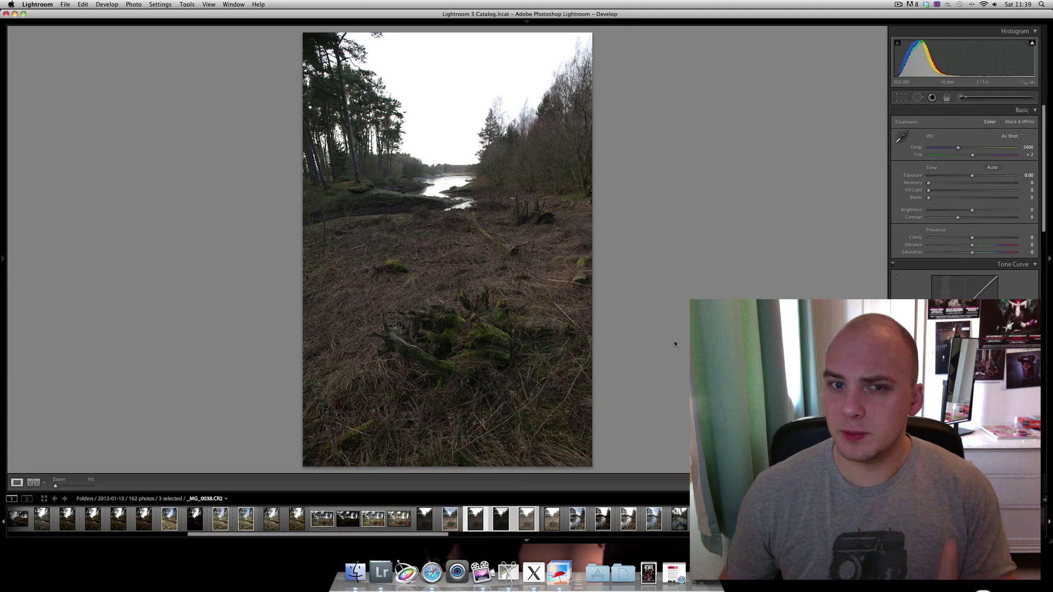
scroll(939, 351, down, 5)
scroll(939, 351, down, 3)
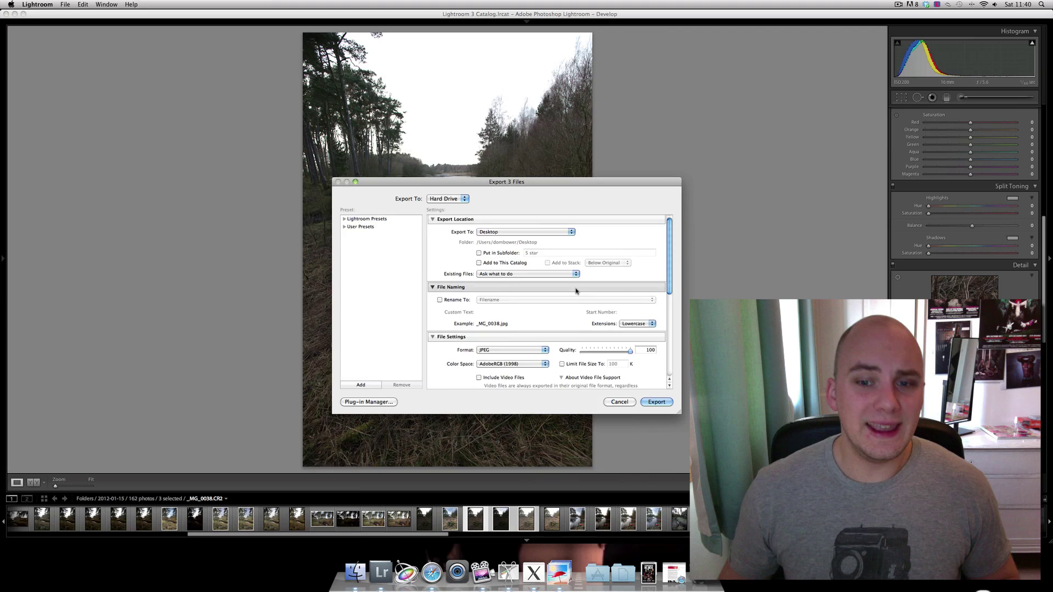
Export the three versions at full size, without resizing, as TIFF files
scroll(576, 291, down, 5)
scroll(577, 292, down, 3)
click(440, 275)
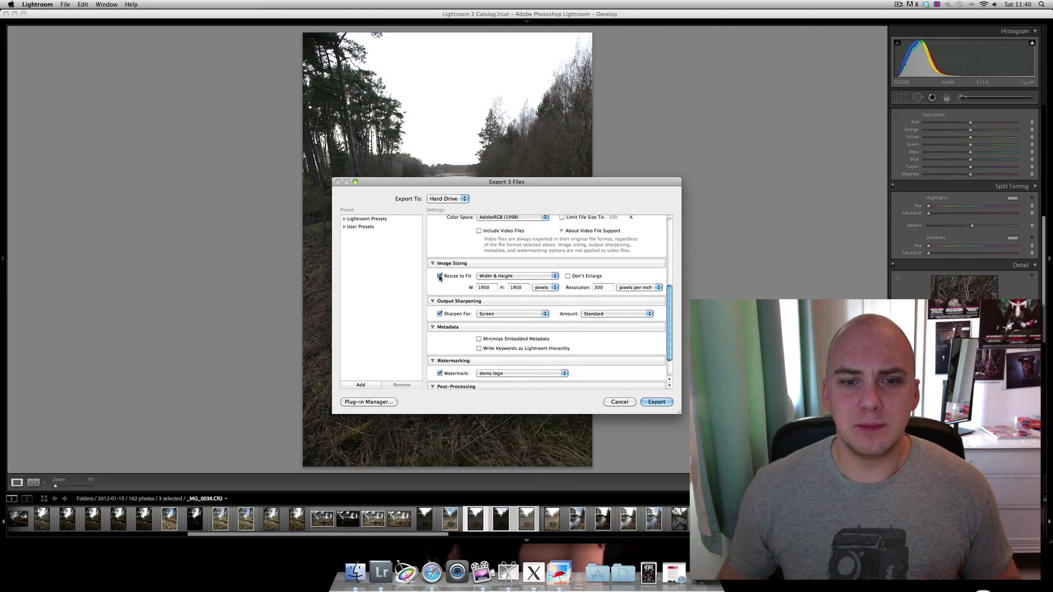
scroll(654, 268, up, 3)
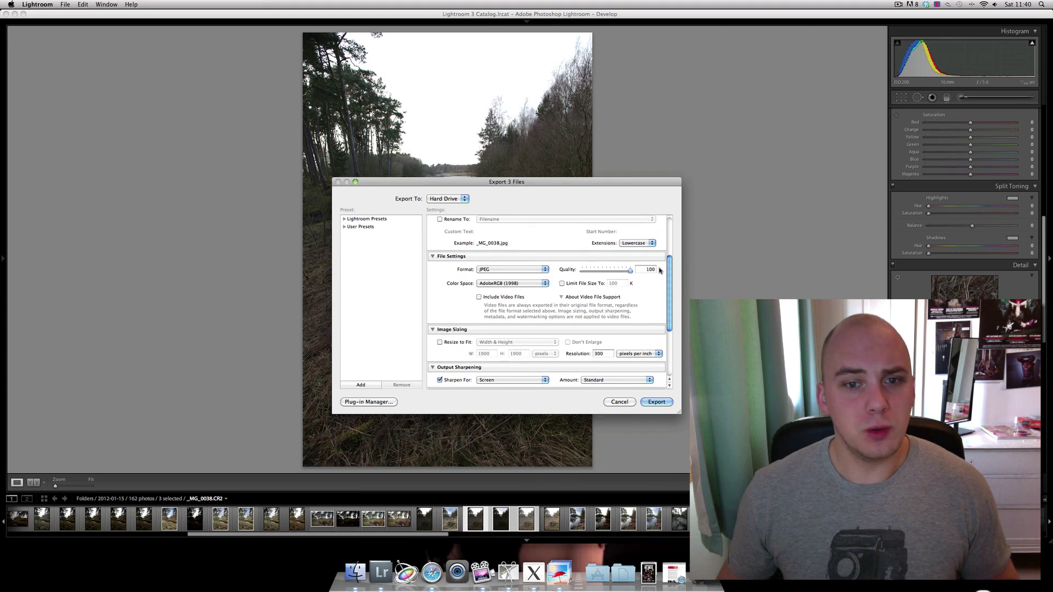
click(540, 269)
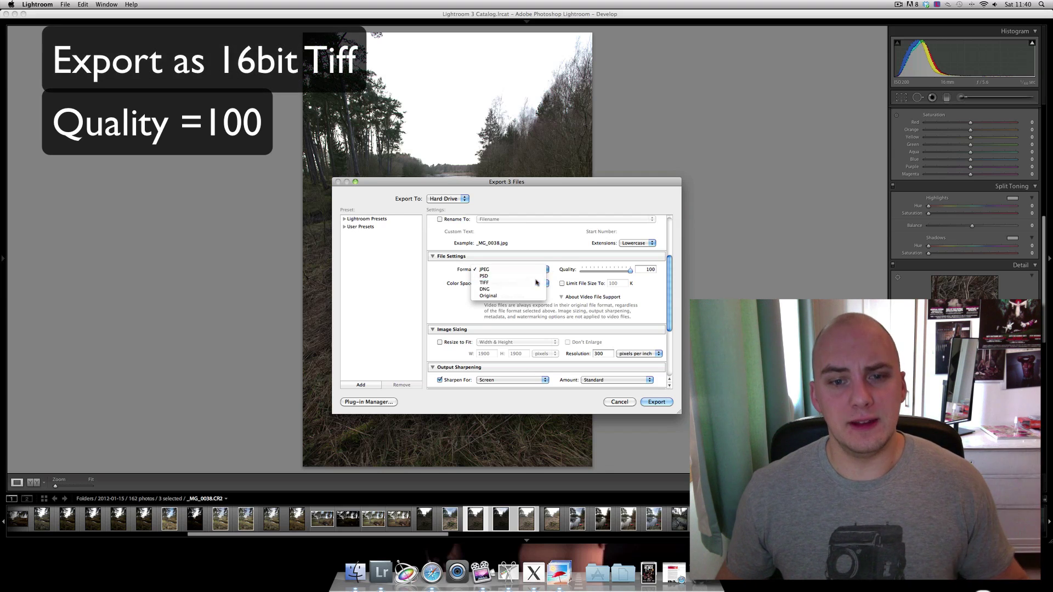
click(537, 282)
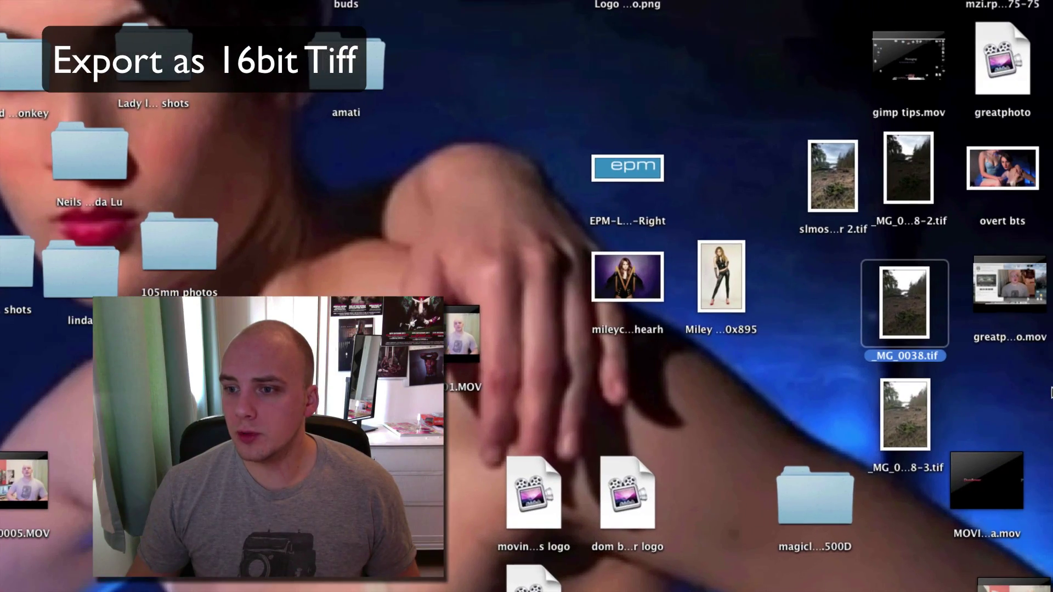
right_click(913, 321)
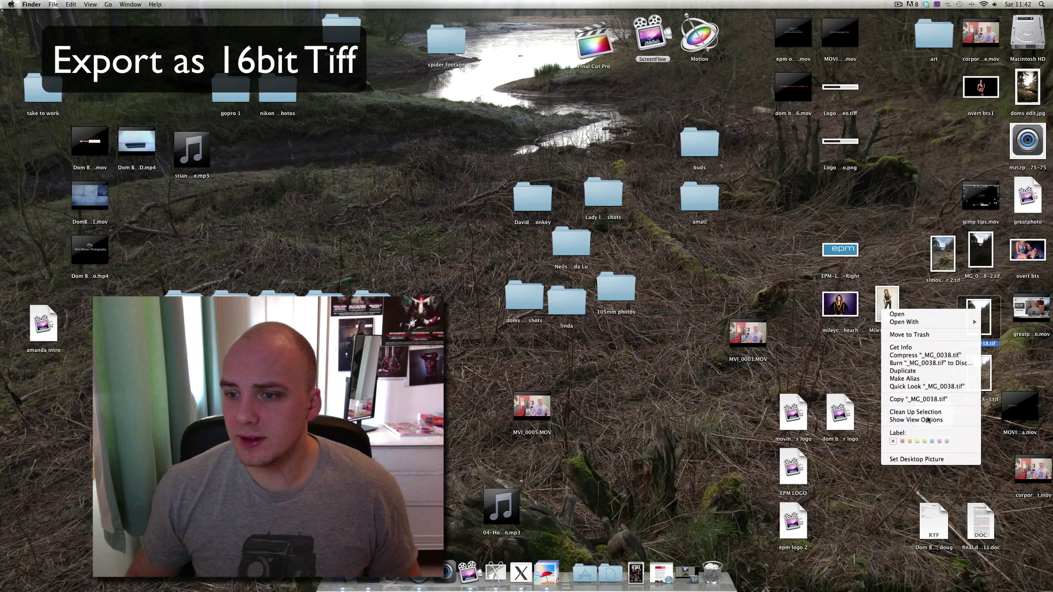
click(930, 349)
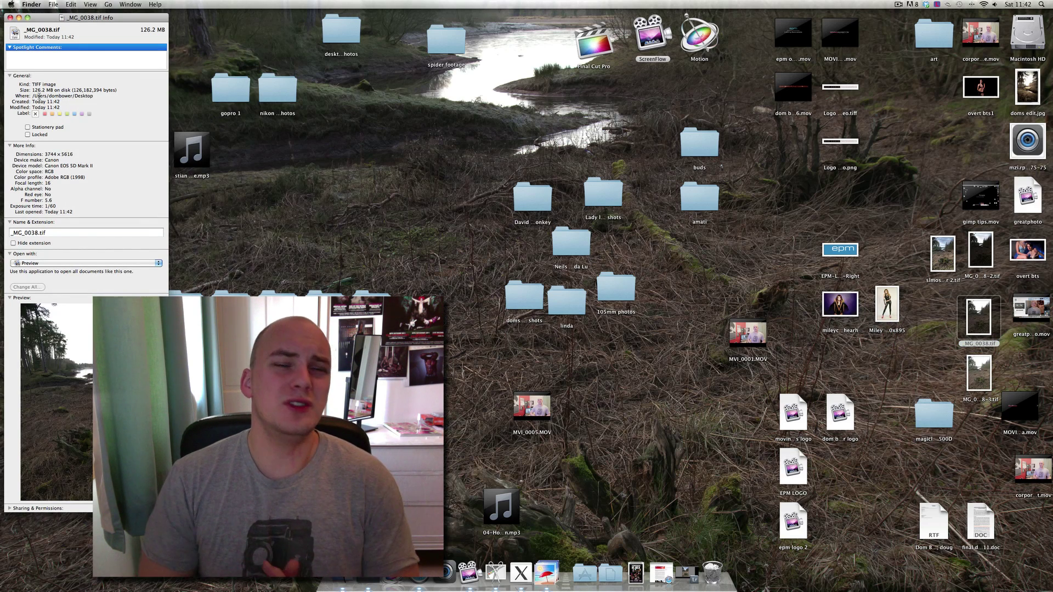
click(10, 17)
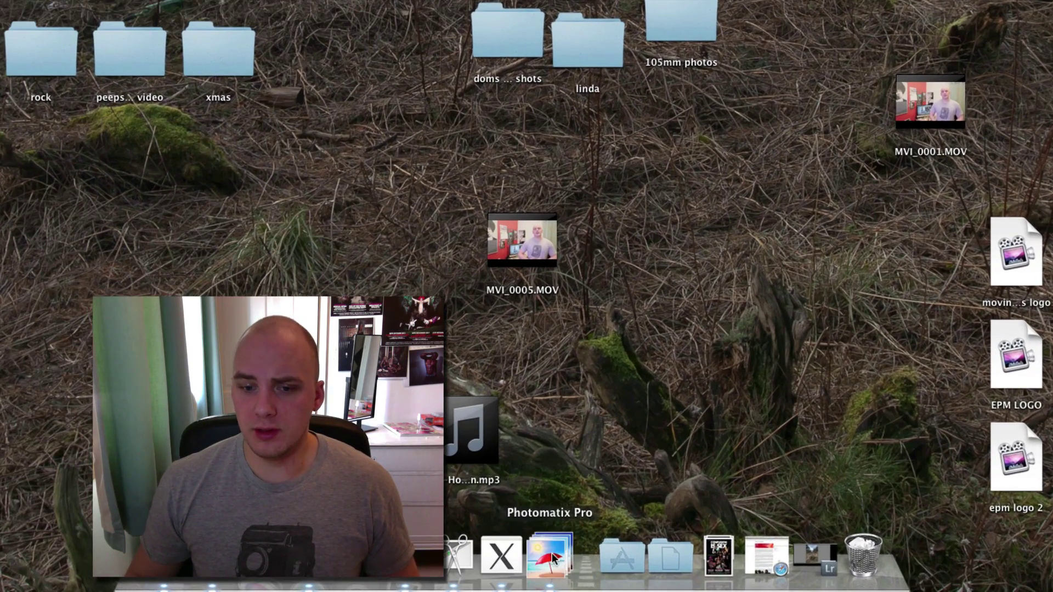
Launch Photomatix Pro and load the three _MG_0038 TIFFs as HDR source images
click(552, 553)
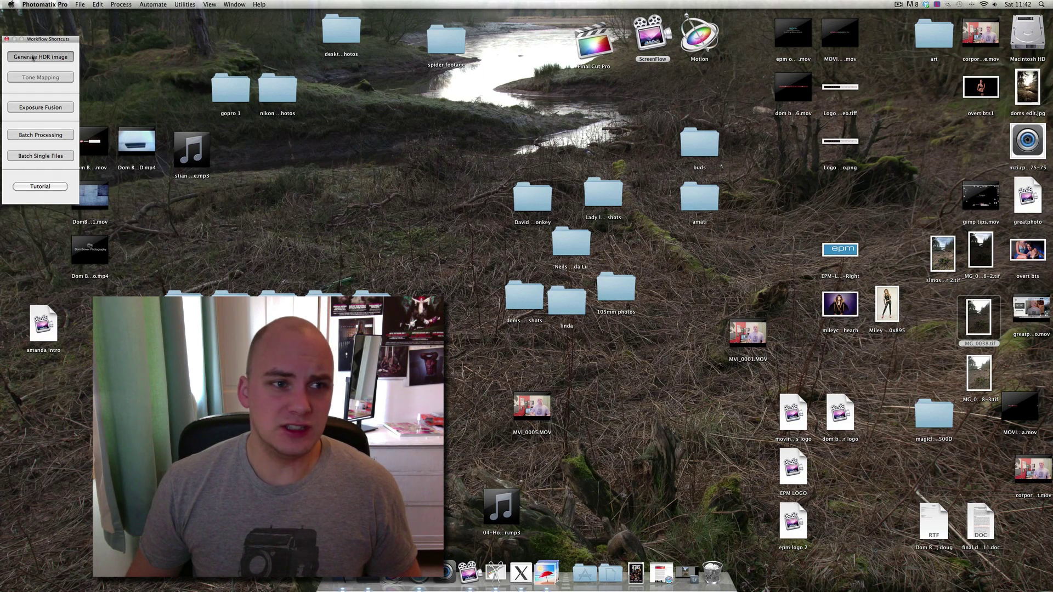
click(33, 57)
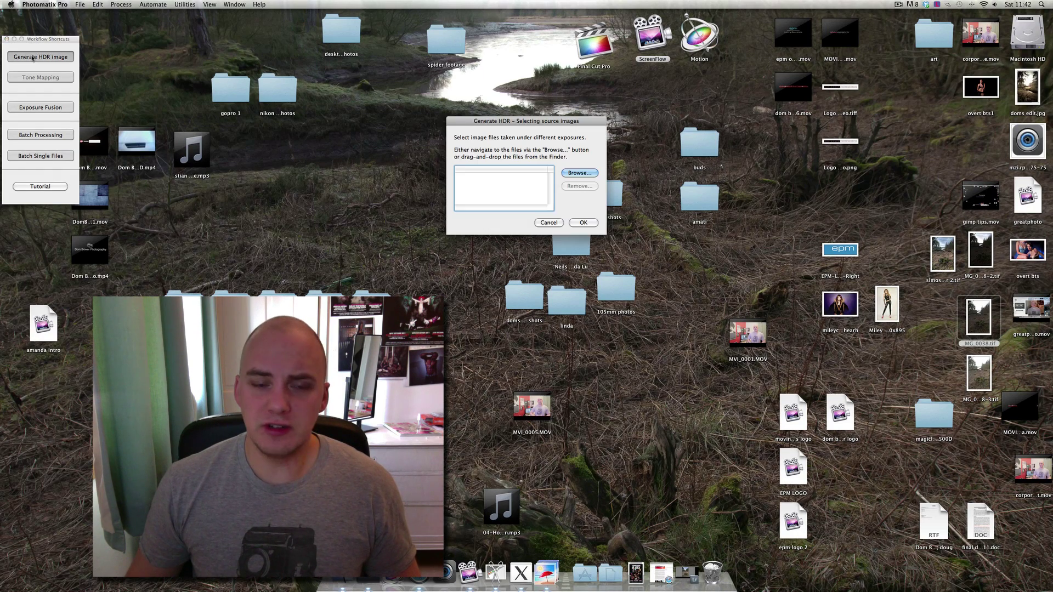
click(579, 173)
click(286, 91)
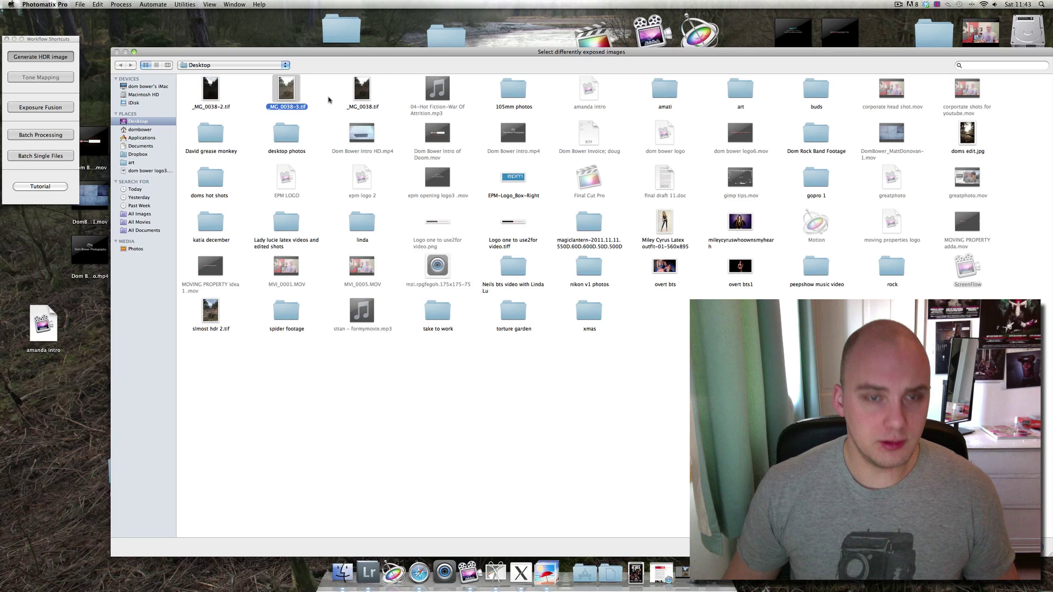
click(357, 93)
shift+click(209, 95)
key(Return)
click(557, 244)
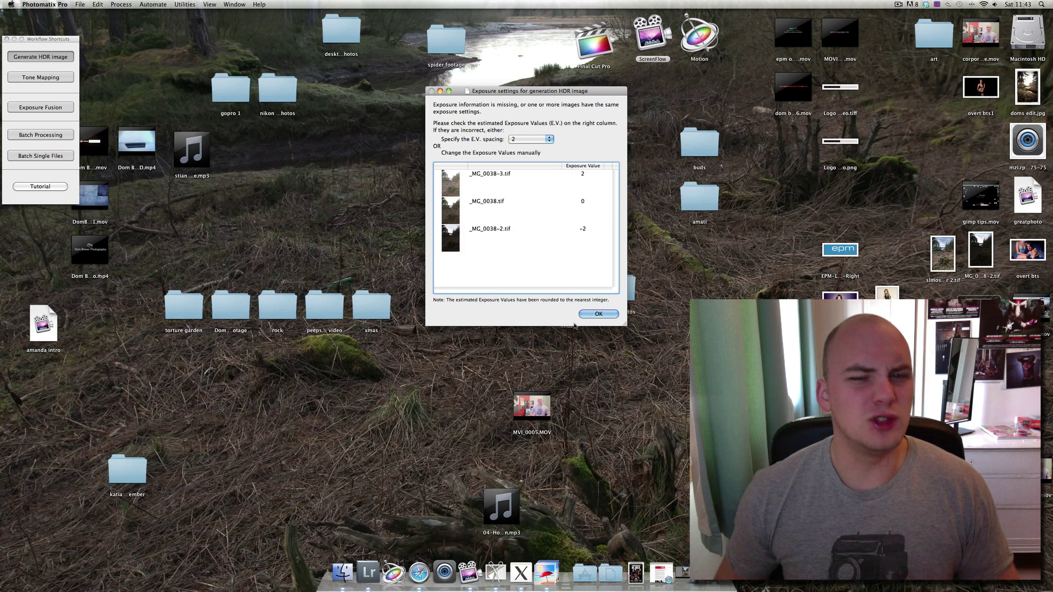
Accept the +2/0/−2 exposure values and generate the HDR without ghost reduction or alignment
click(598, 314)
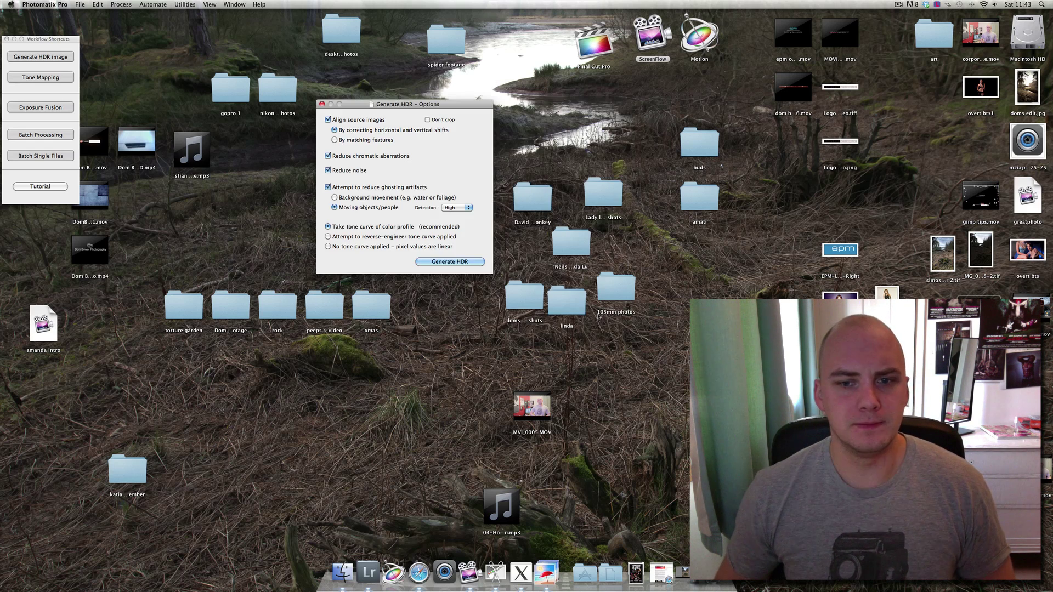
click(328, 188)
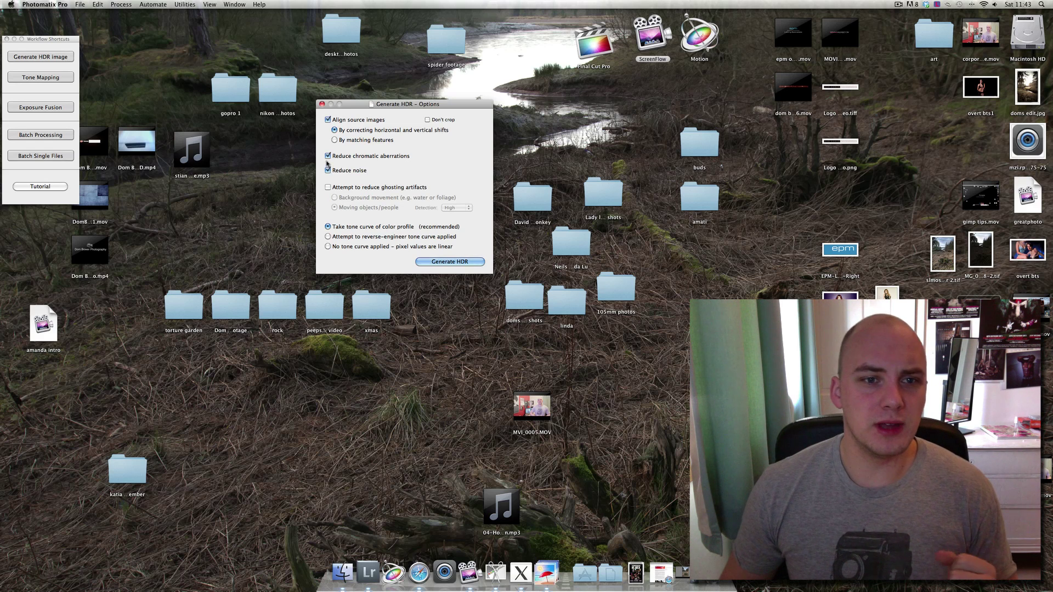
click(328, 120)
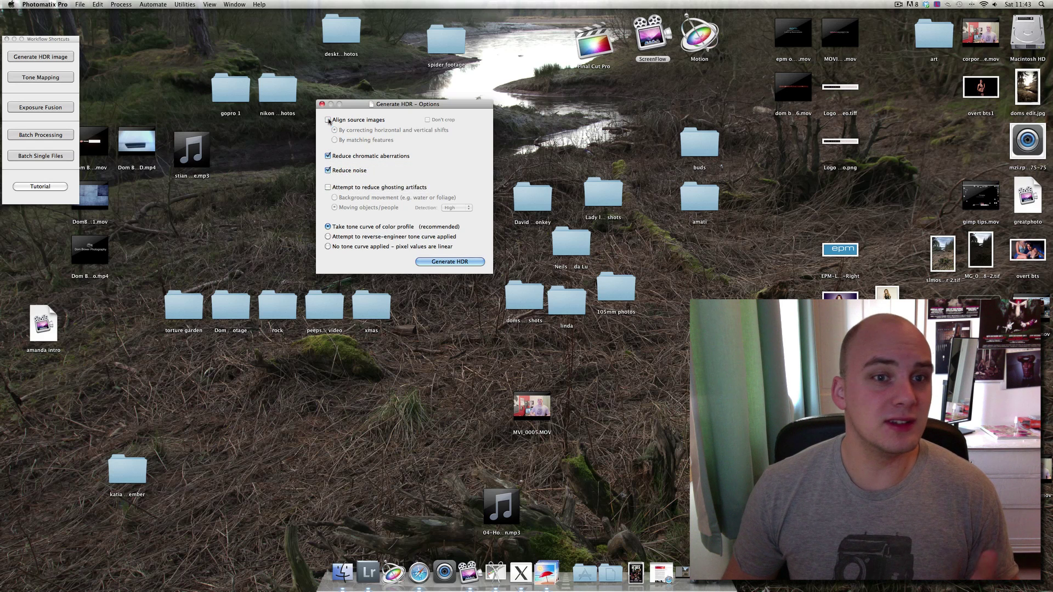
click(449, 262)
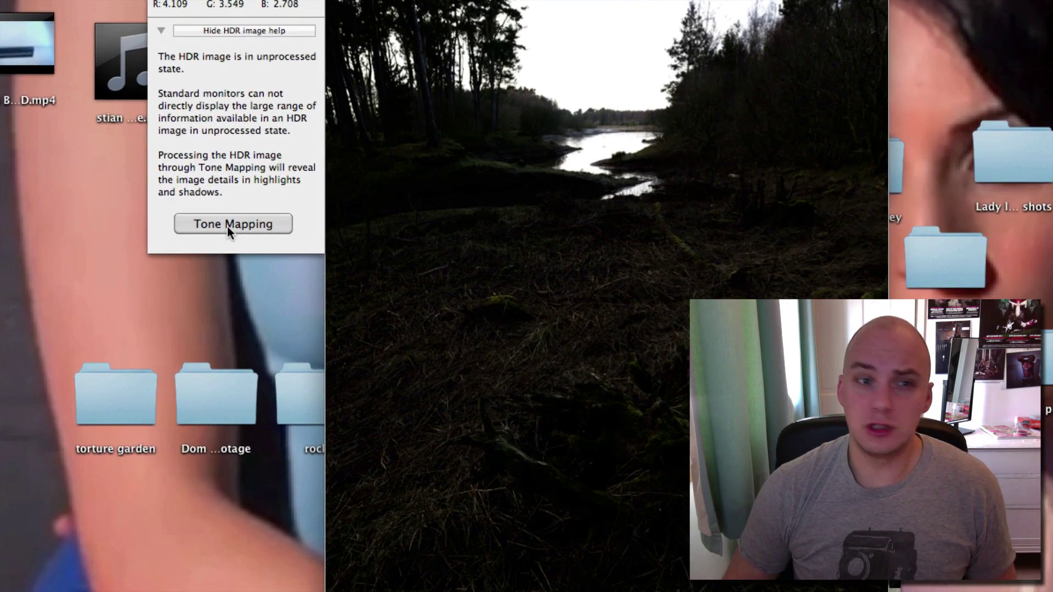
Tone-map the HDR and set its preview beside the real HDR file from the desktop
click(236, 226)
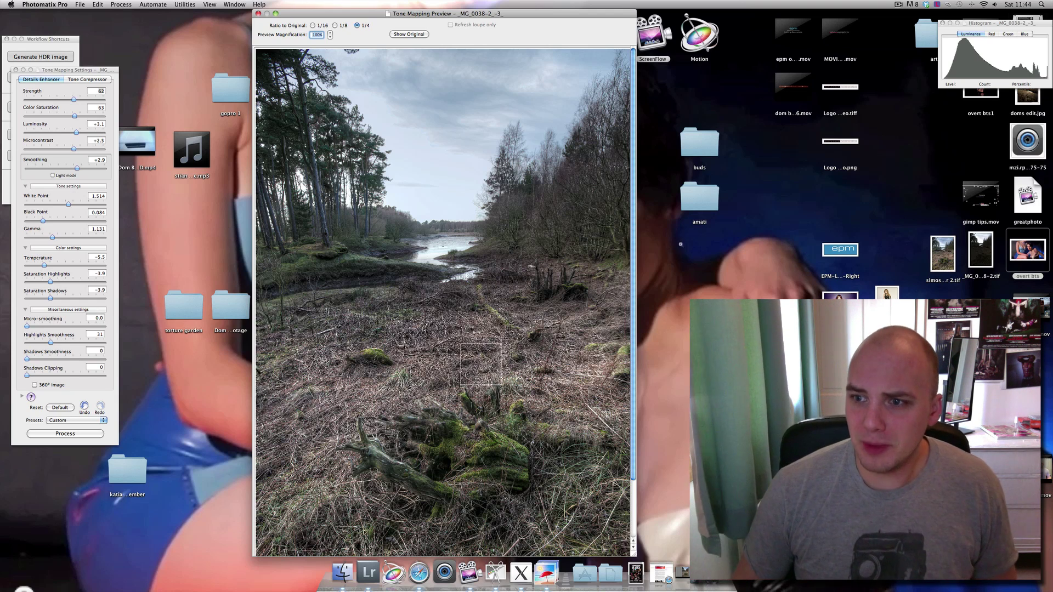
click(945, 256)
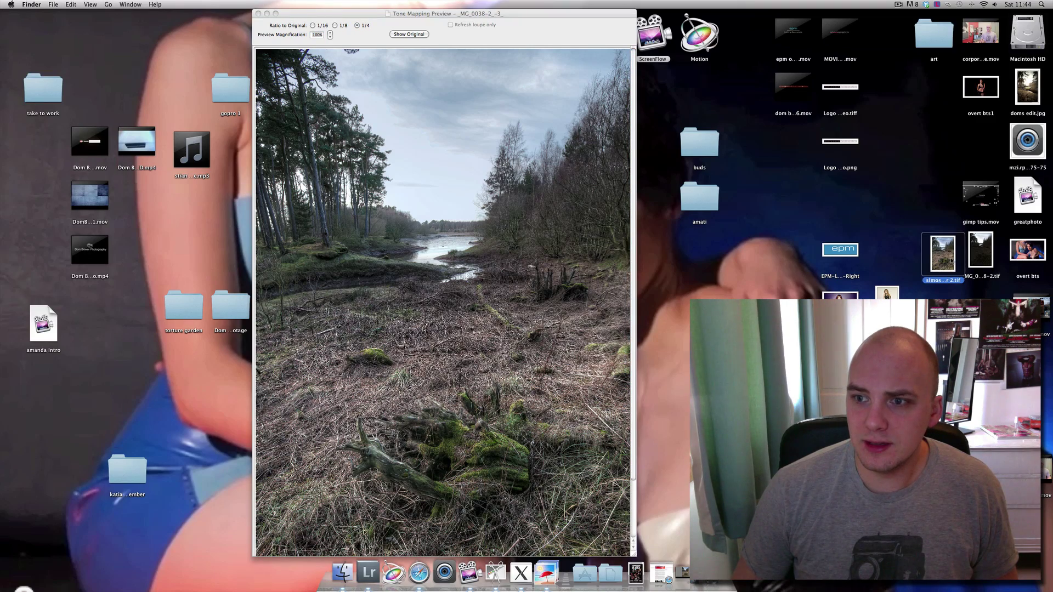
drag(523, 9, 427, 8)
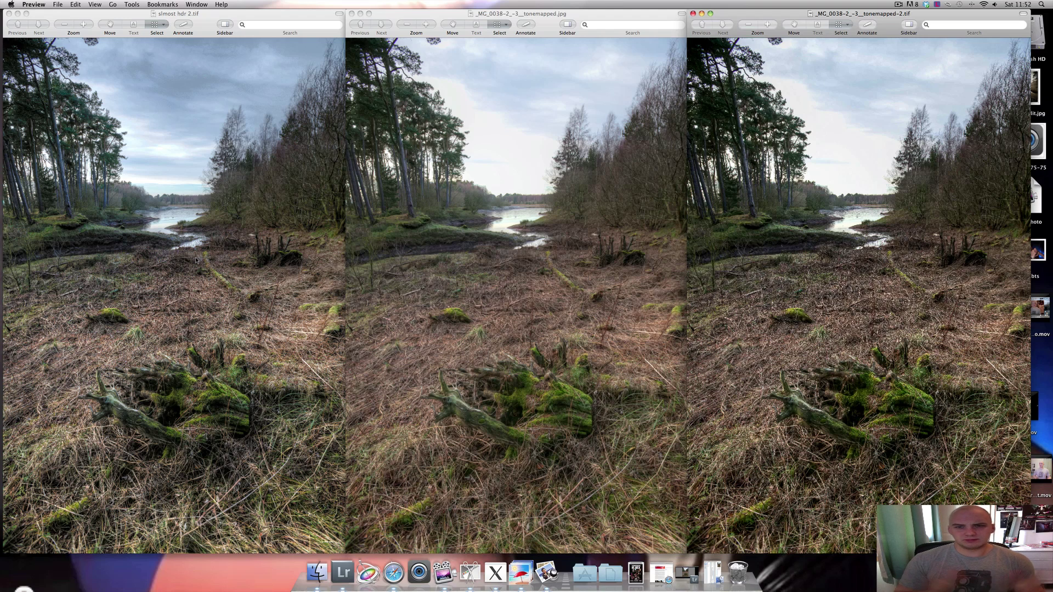
Close the tone-mapped JPEG and arrange the real HDR and tone-mapped TIFF windows side by side
click(393, 24)
click(356, 14)
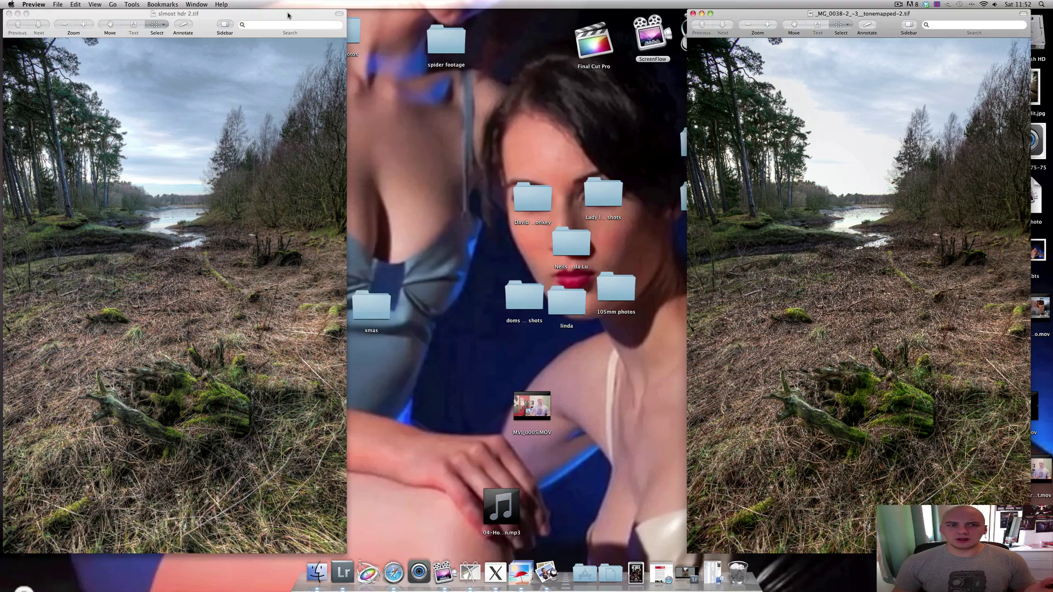
drag(290, 13, 456, 13)
drag(745, 14, 570, 11)
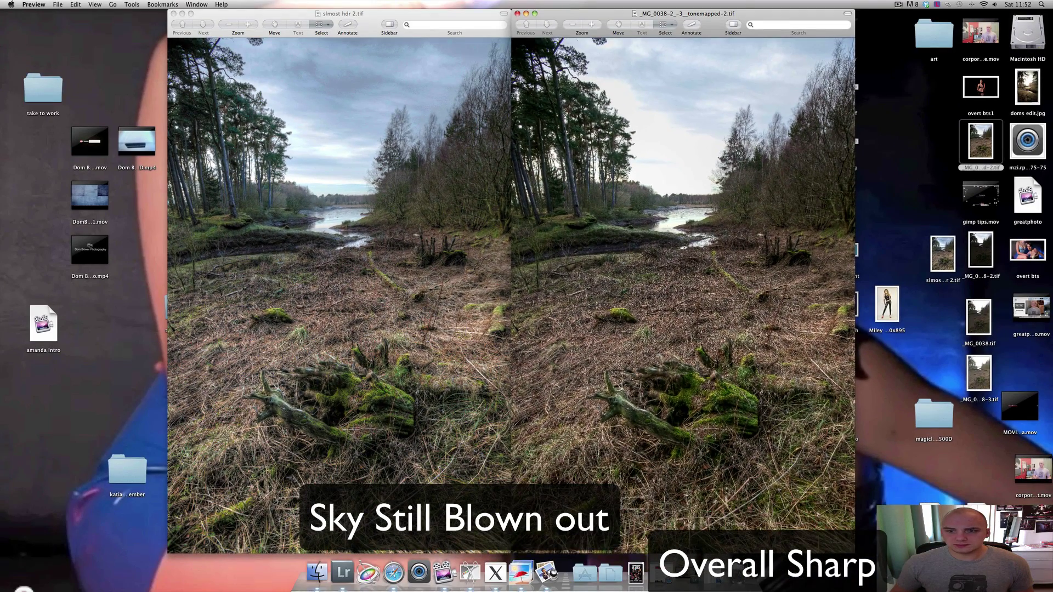
Zoom the tone-mapped TIFF in on the grass and stream, then back out one step
click(590, 24)
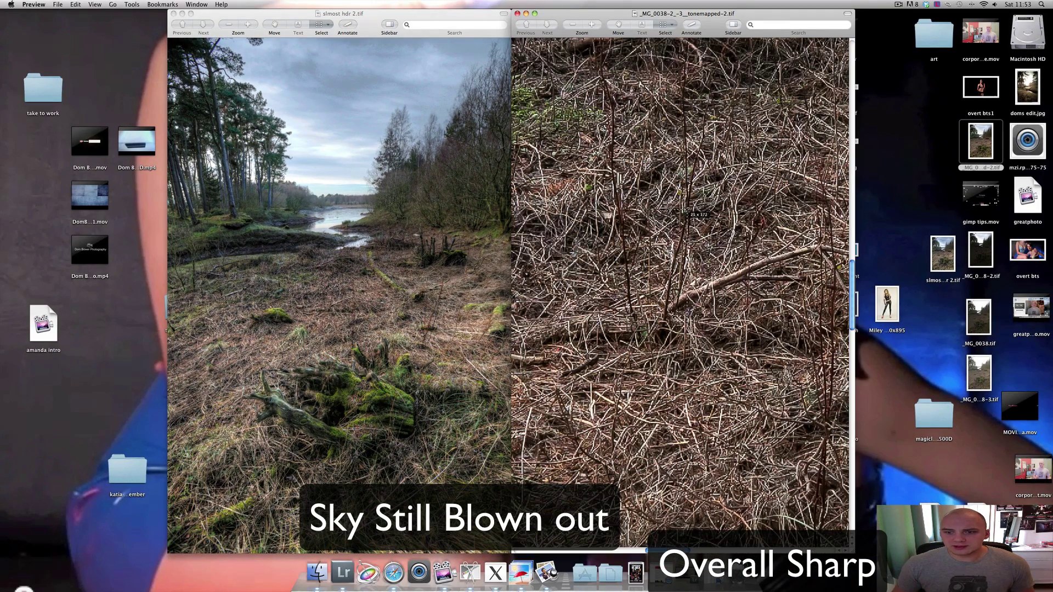
drag(687, 210, 686, 210)
click(573, 25)
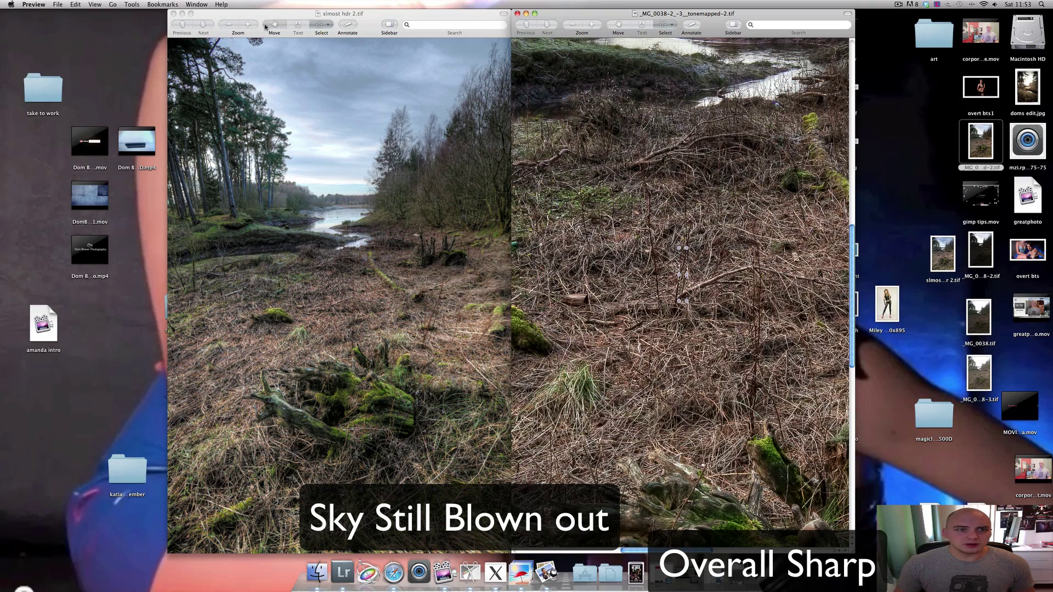
Magnify the real HDR image to inspect the undergrowth
click(248, 24)
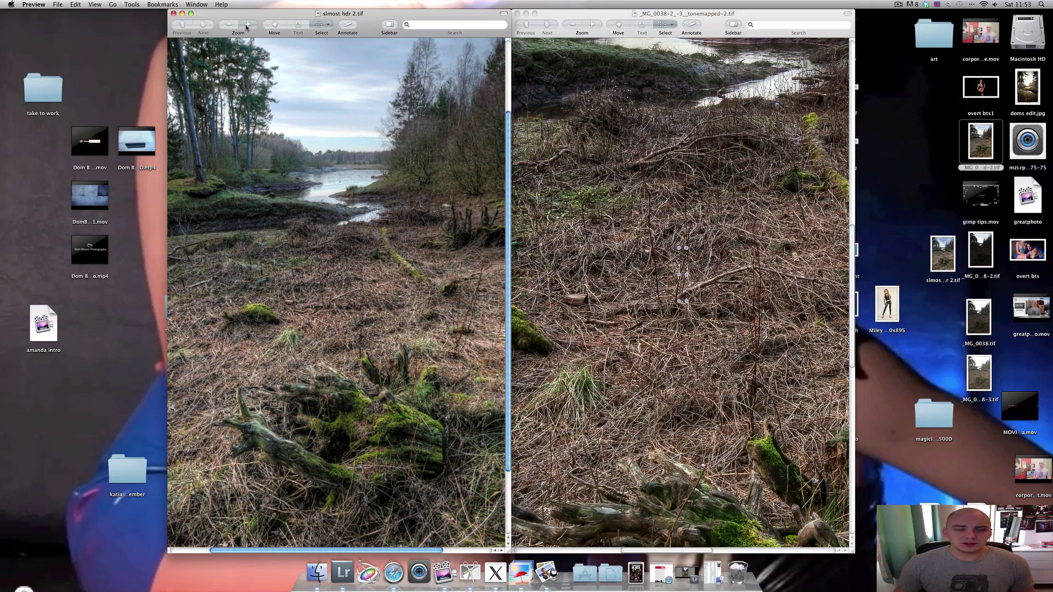
click(247, 25)
click(247, 24)
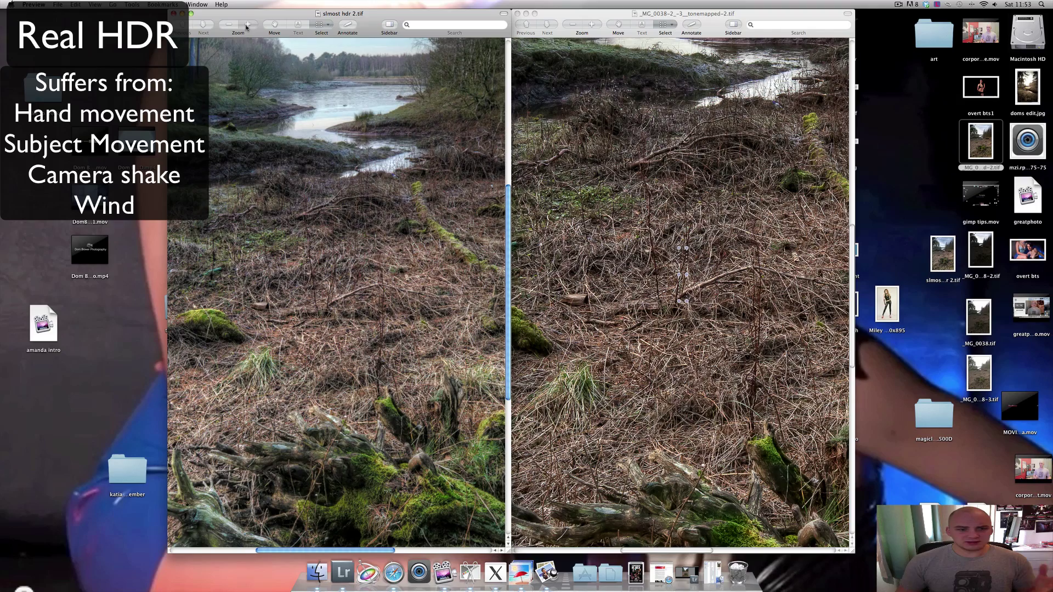
click(229, 24)
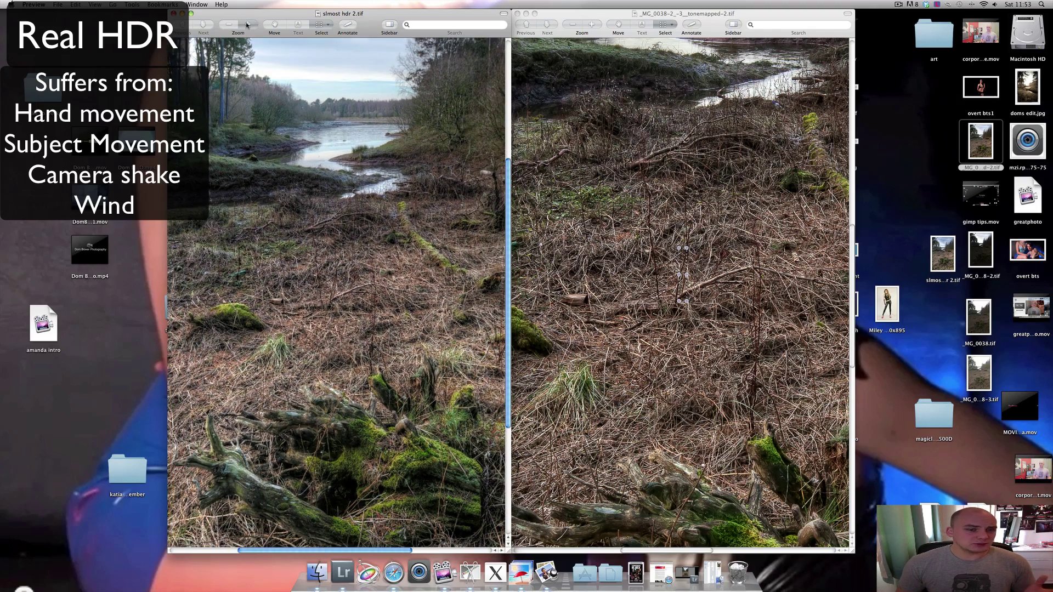
click(247, 24)
click(248, 24)
click(248, 24)
click(247, 24)
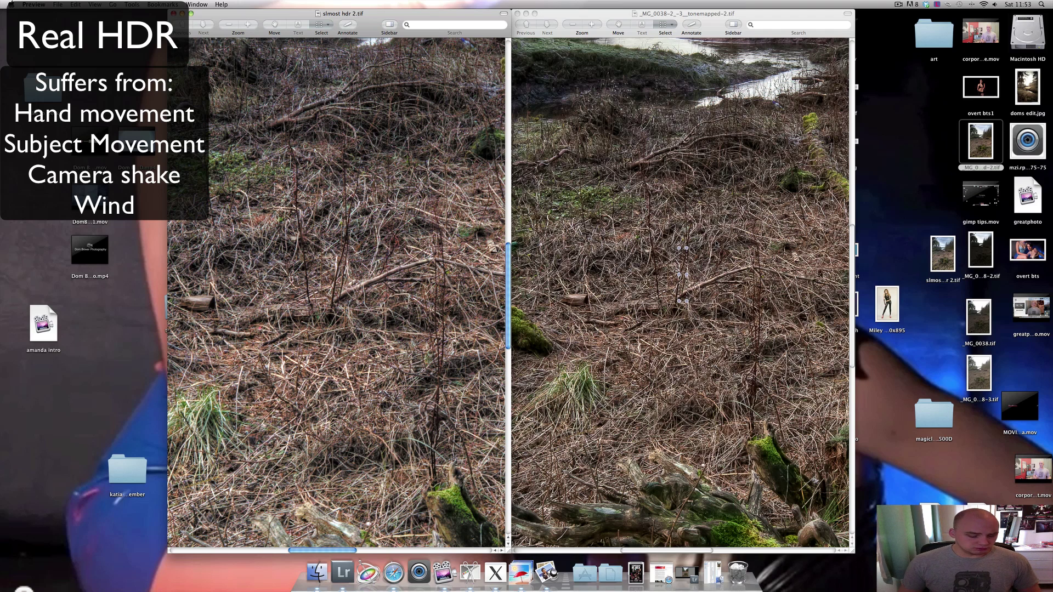
Zoom the real HDR back out until the whole photo fits its window
click(226, 24)
click(226, 25)
click(227, 24)
click(228, 24)
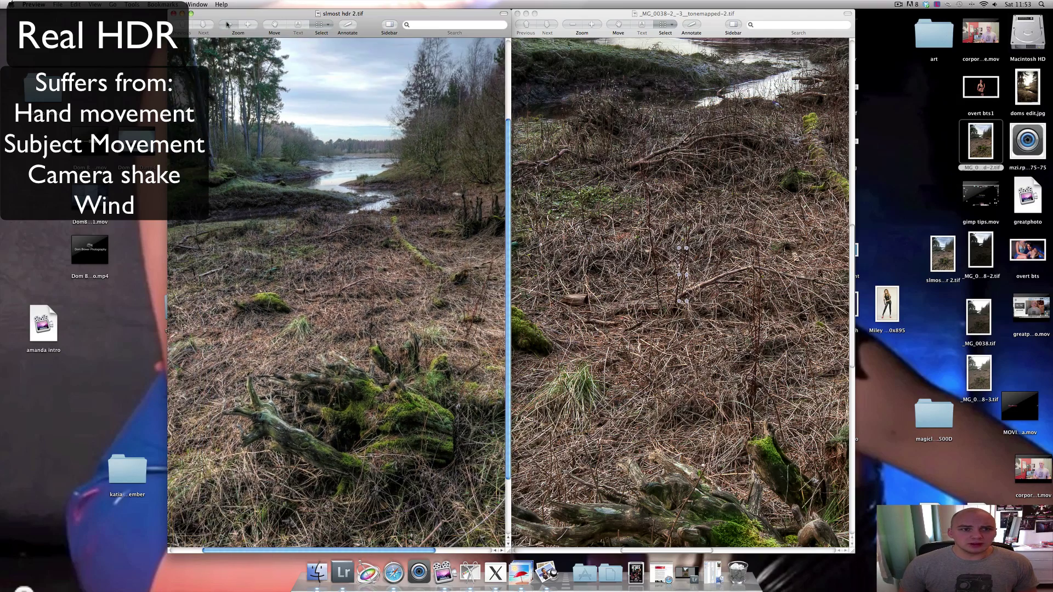
click(228, 24)
click(228, 24)
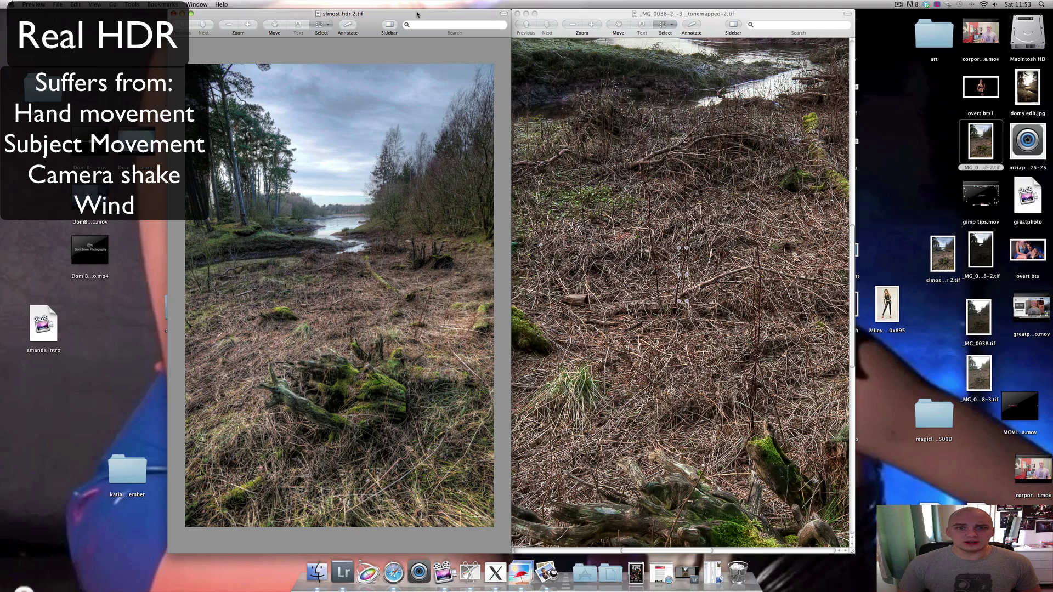
Zoom the tone-mapped TIFF out until the whole forest-river photo fits its window
click(564, 15)
click(574, 26)
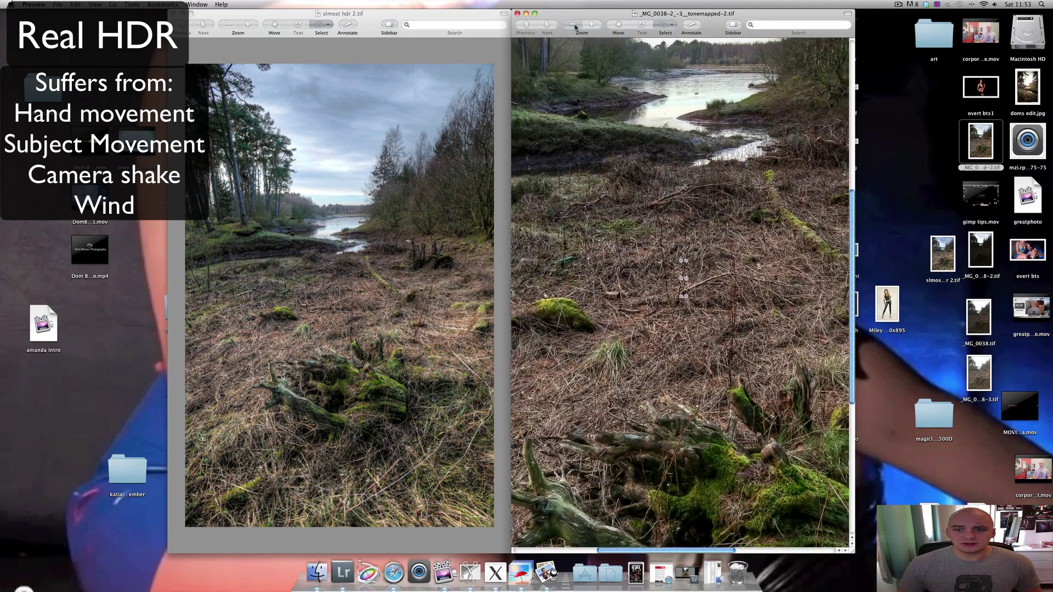
click(574, 25)
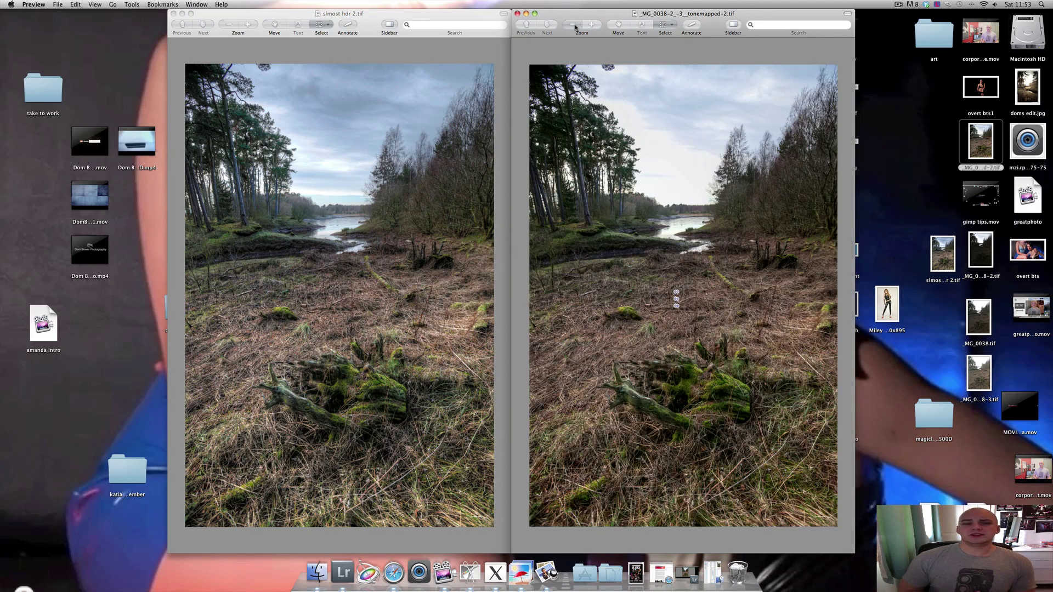